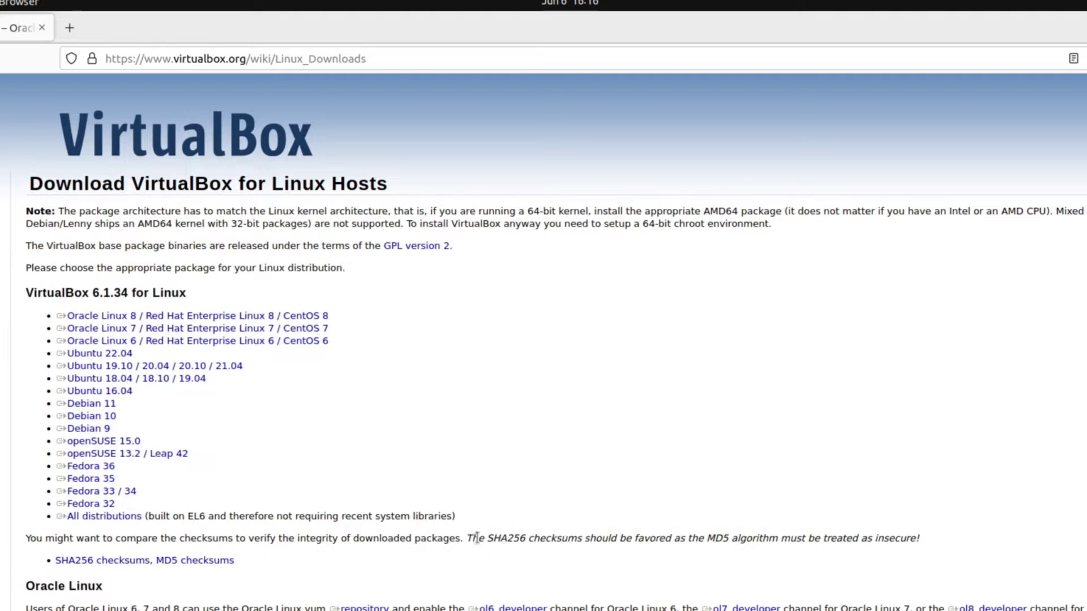
- Download the VirtualBox 6.1.34 package for Ubuntu 22.04, and open a Terminal window
click(122, 355)
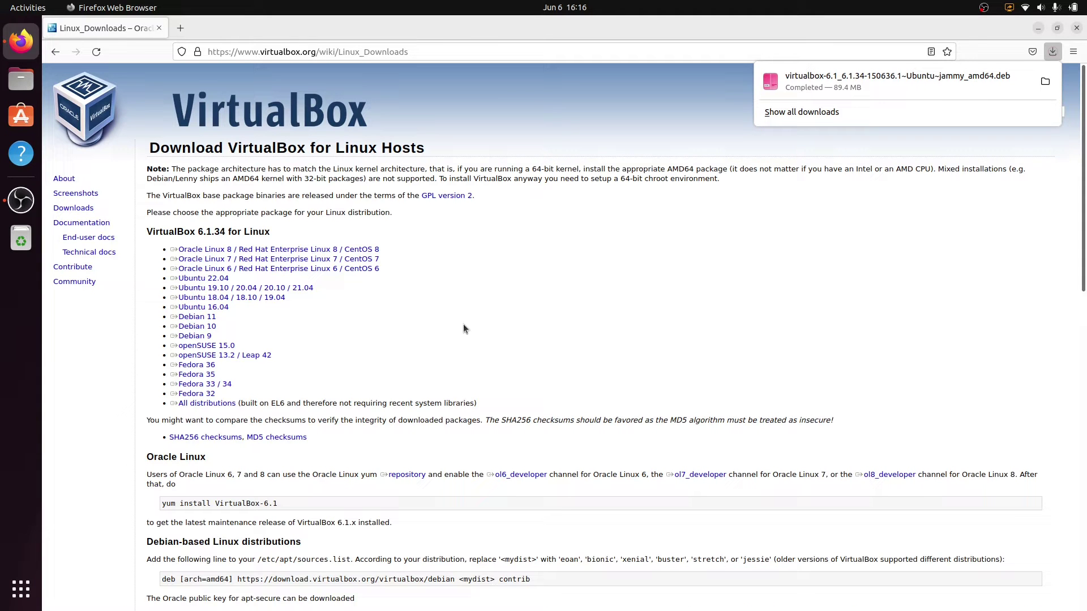
click(26, 591)
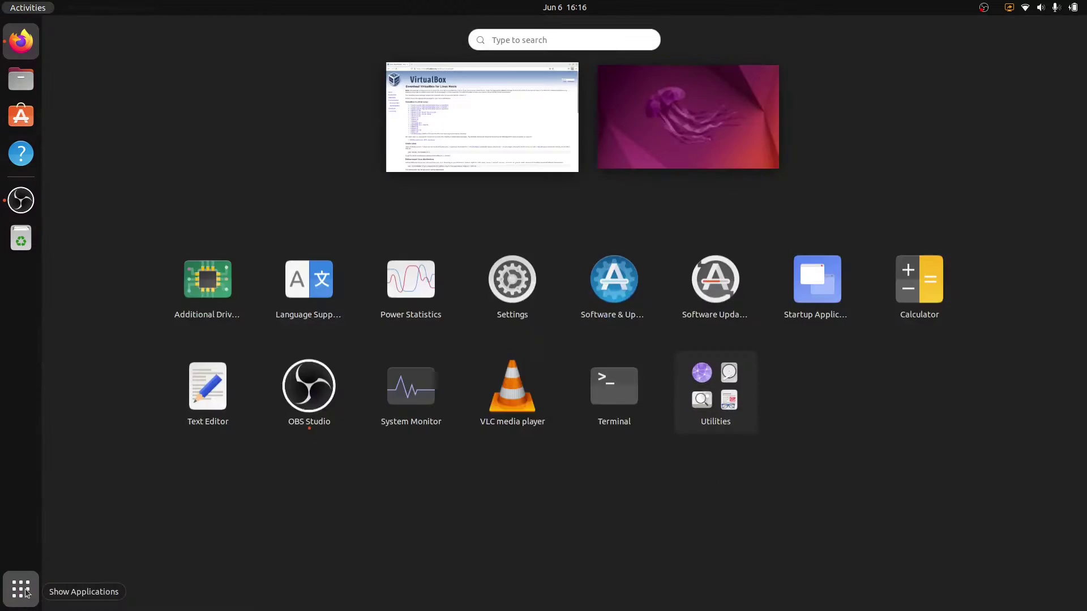
text(terminal)
key(Return)
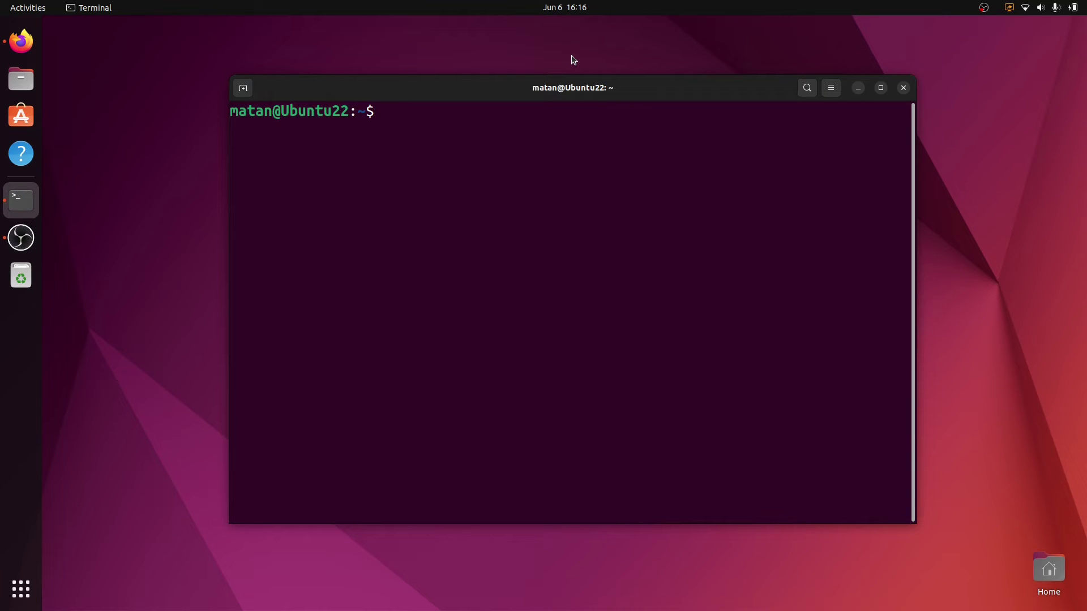
- Change to the Downloads directory in the terminal and list its files
text(cd Dow)
key(Tab)
key(Return)
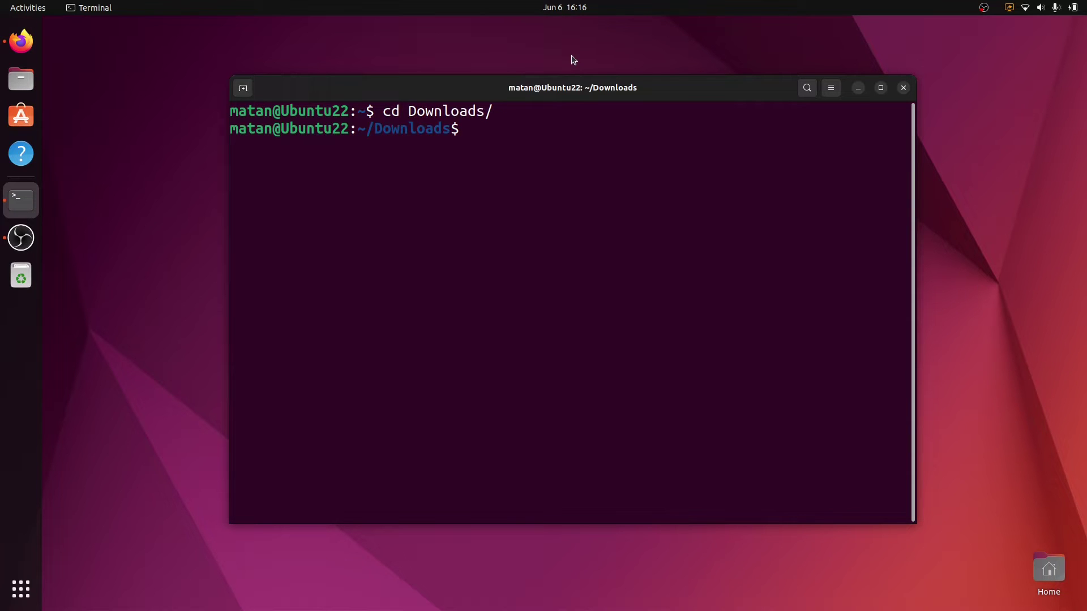
text(ls)
key(Return)
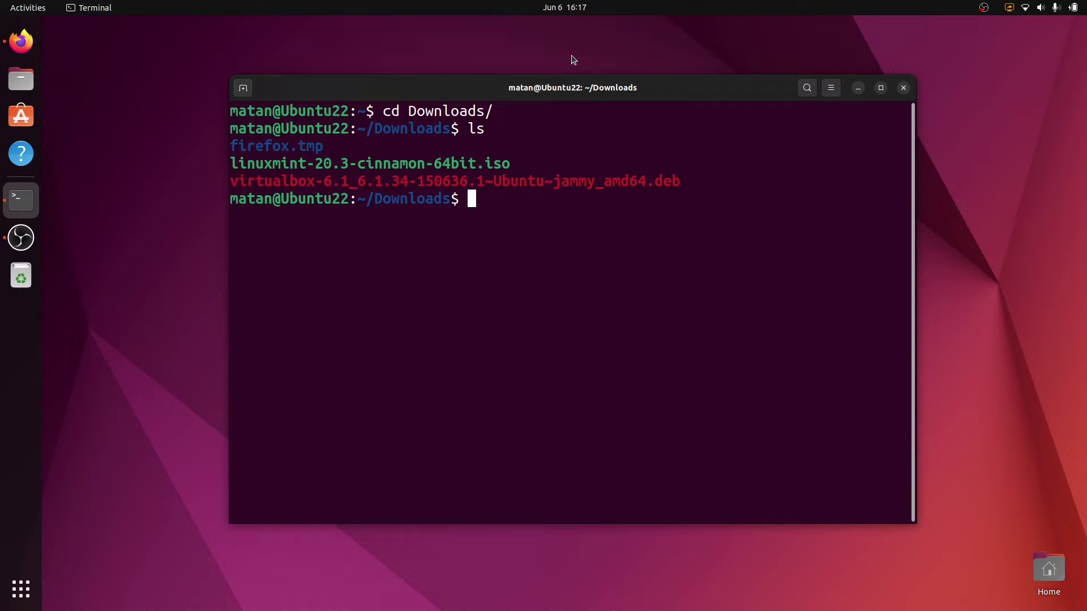
- Install the downloaded virtualbox-6.1_6.1.34-150636.1~Ubuntu~jammy_amd64.deb package with sudo apt install, accepting the additional packages
text(sudo apt install ./virt)
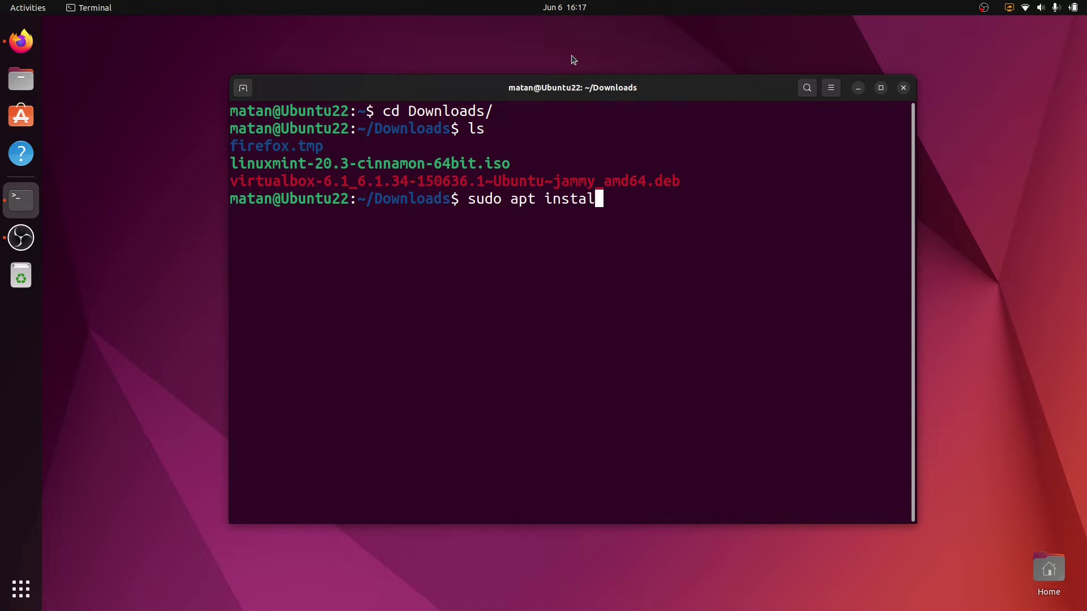
key(Tab)
key(Return)
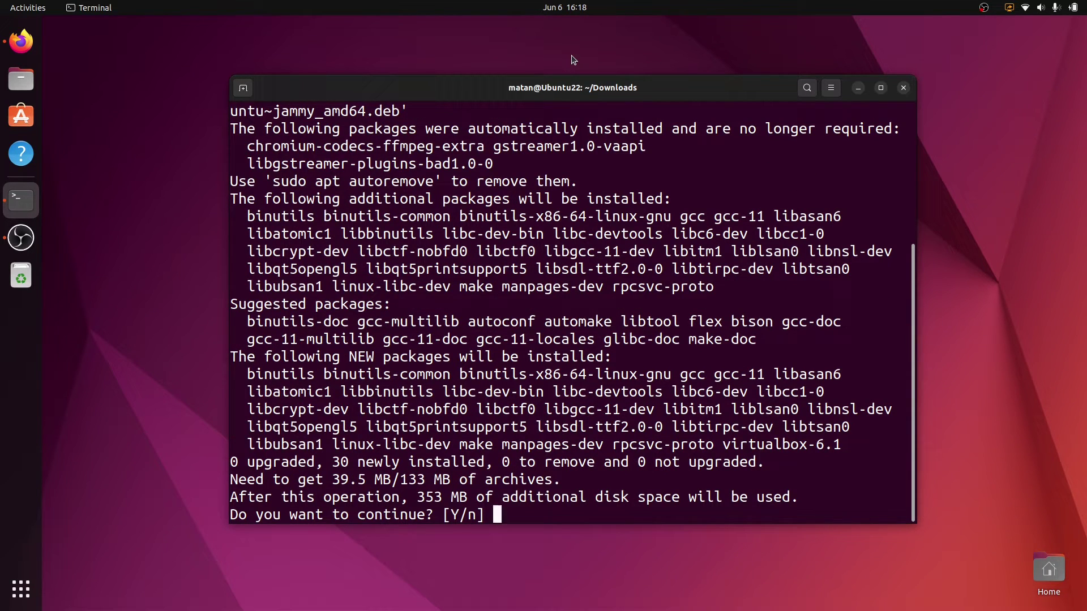
text(y)
key(Return)
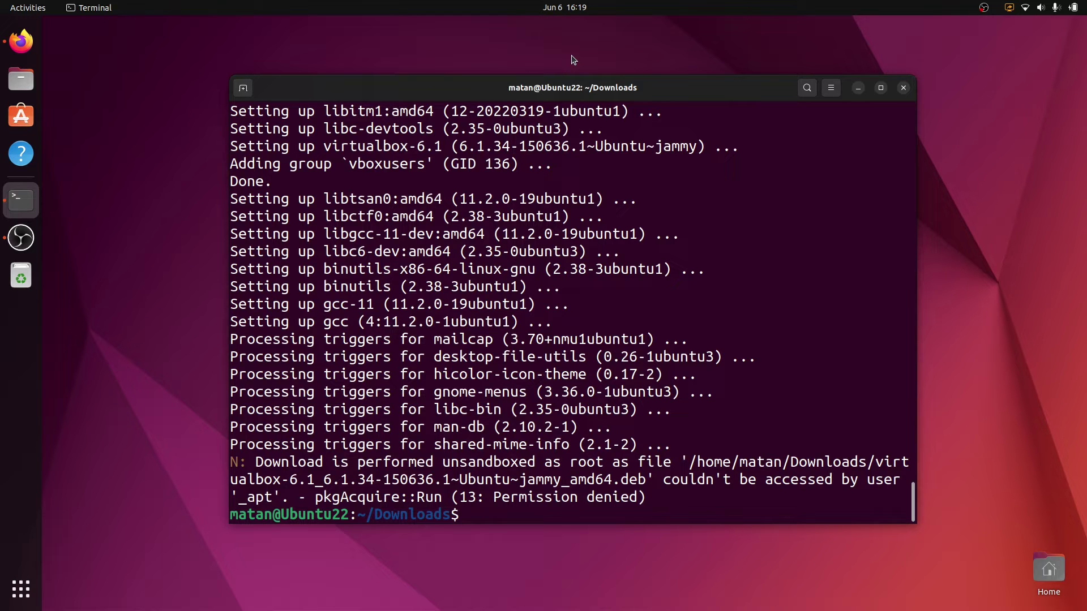
- Launch Oracle VM VirtualBox and minimize the terminal window behind it
key(super)
text(vil)
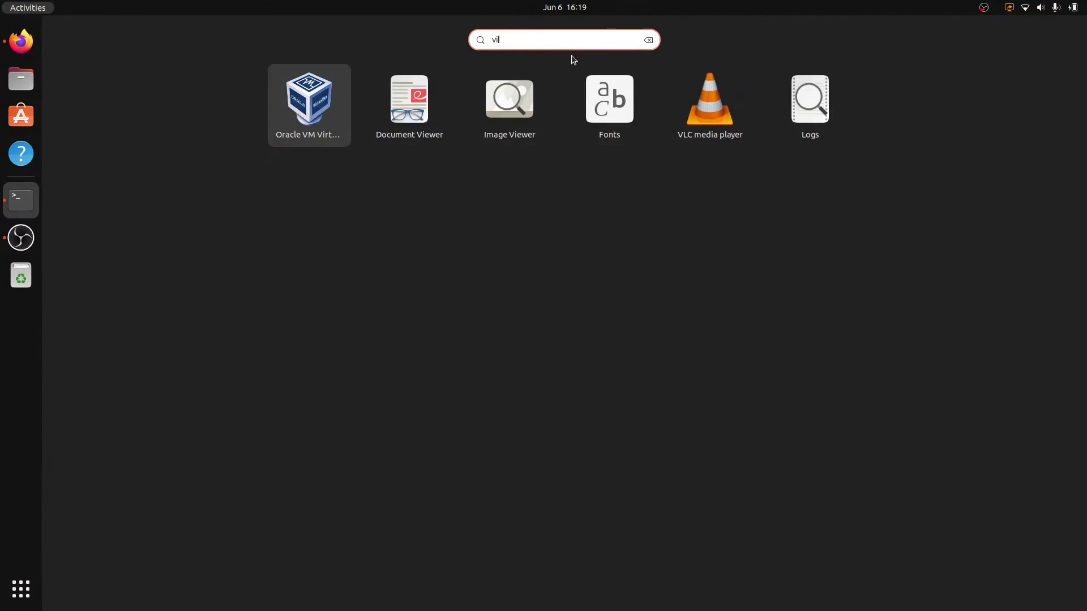
text(rt)
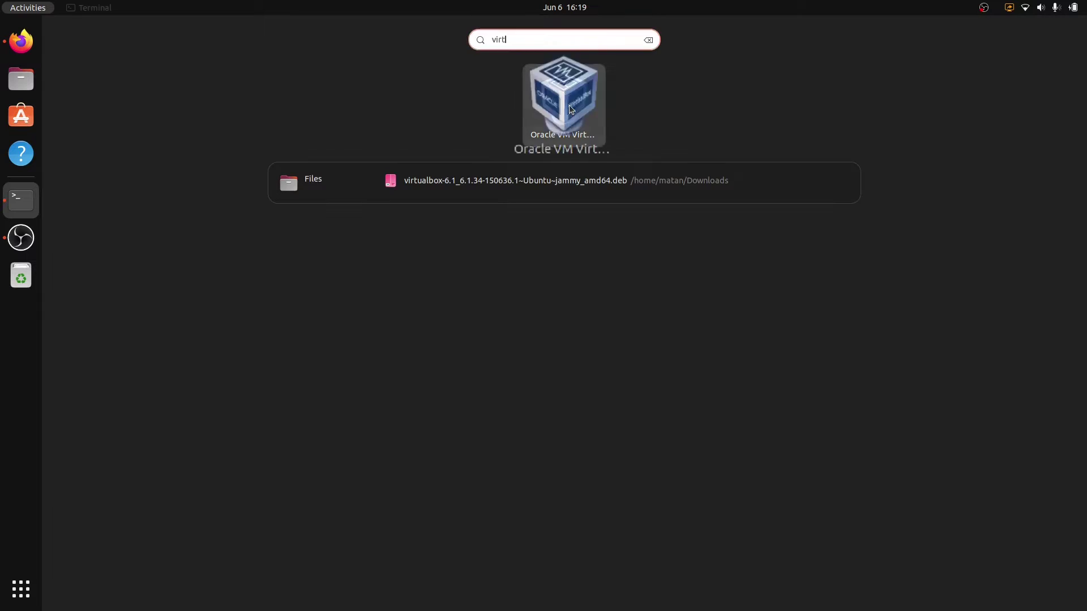
click(572, 108)
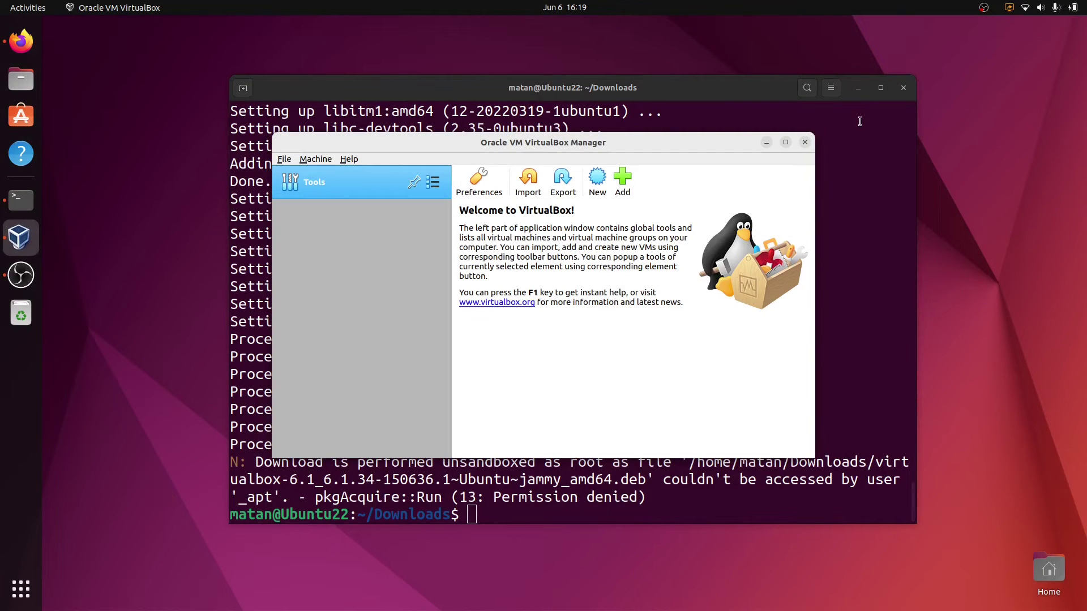
click(860, 89)
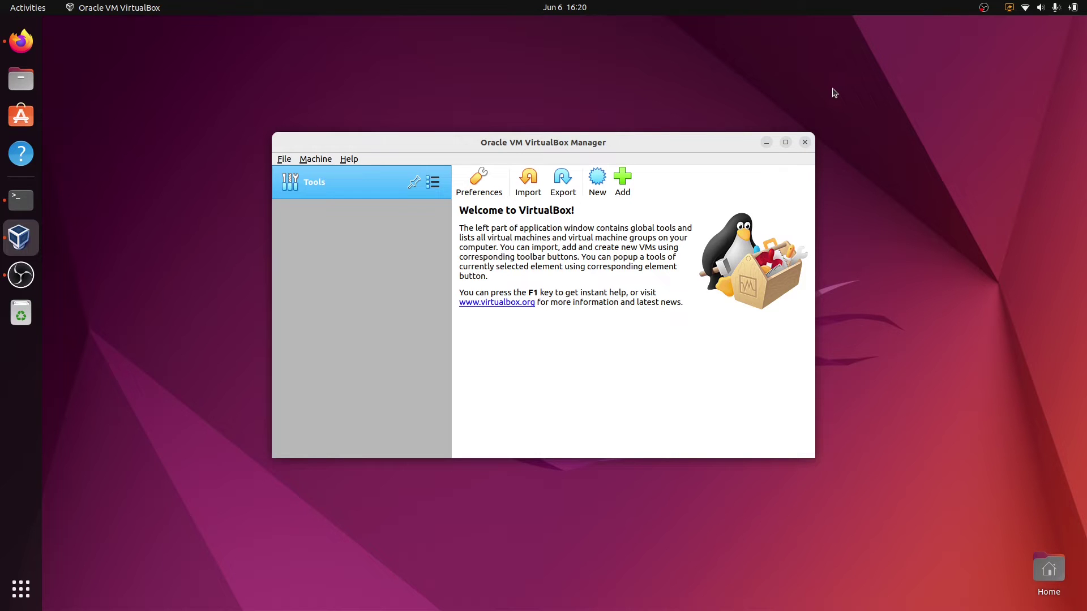
- Locate the linuxmint-20.3-cinnamon-64bit.iso file in the Downloads folder using Files, and return to VirtualBox Manager
click(22, 72)
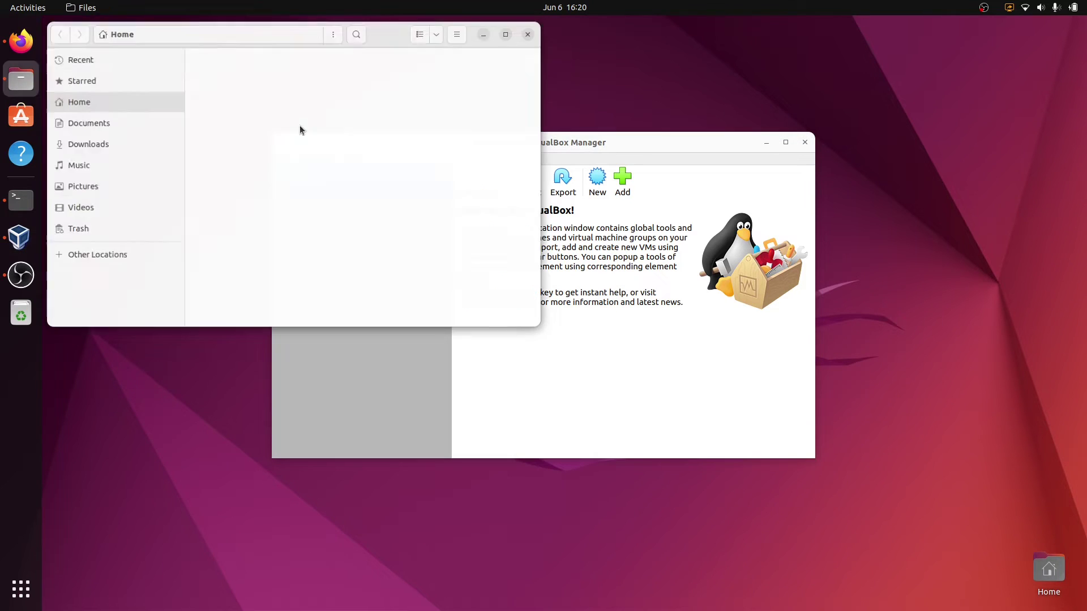
click(90, 142)
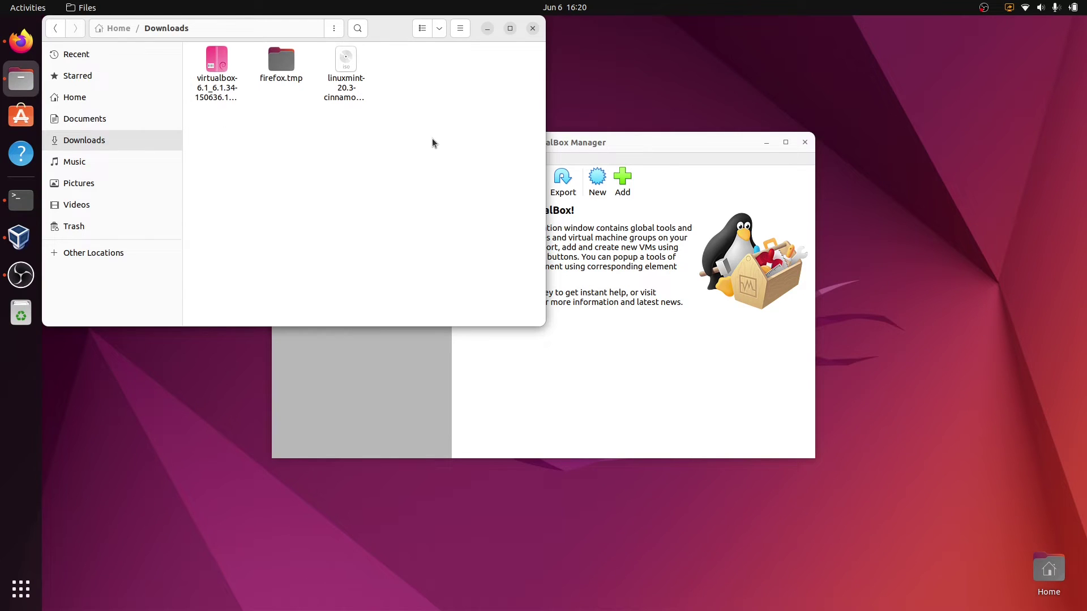
click(346, 62)
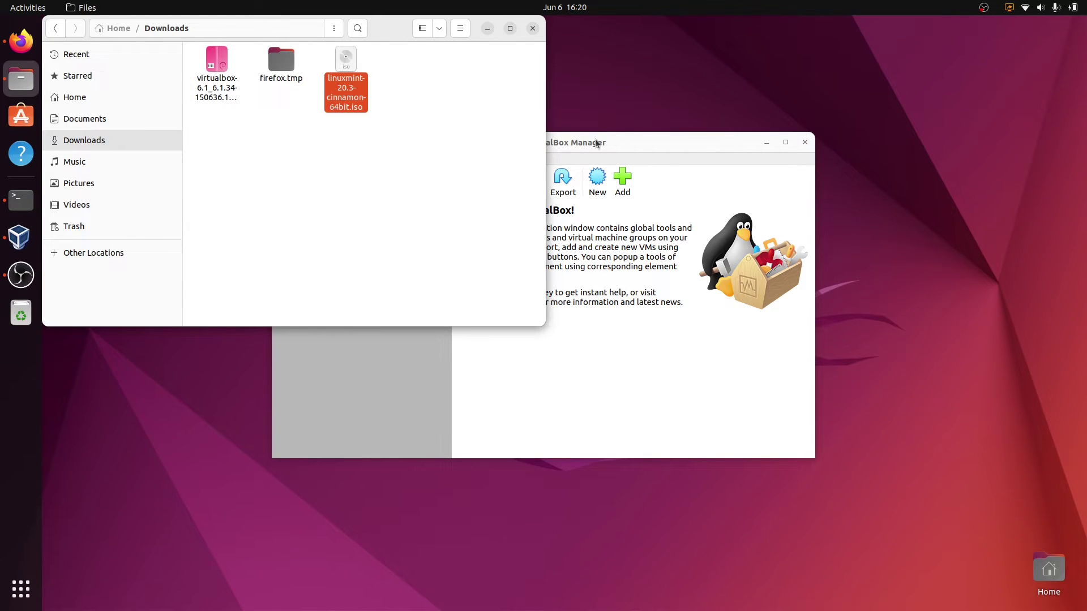
click(596, 143)
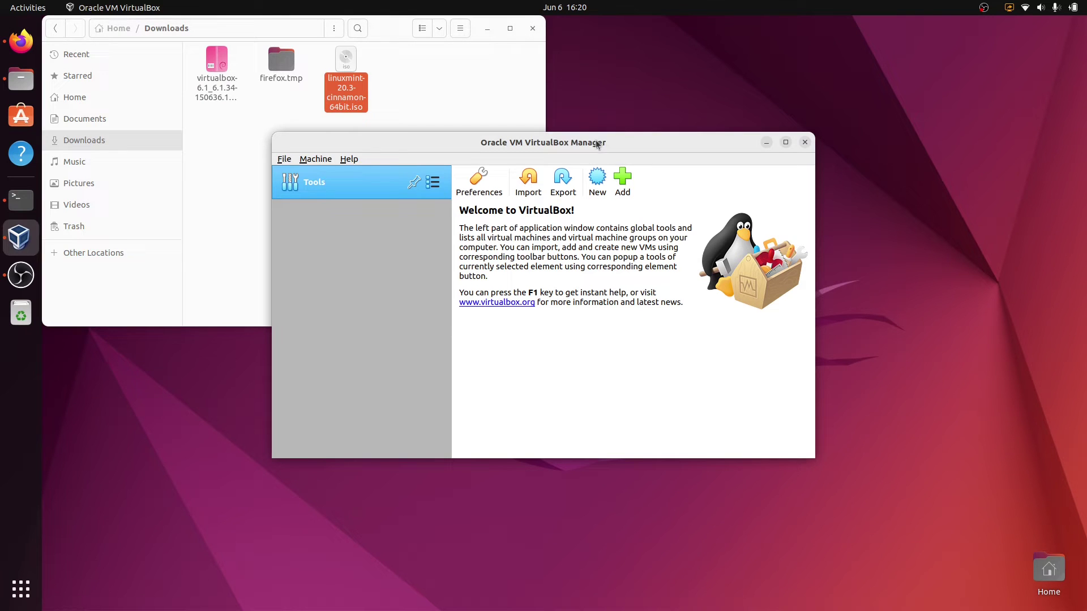
- Start a new virtual machine named LinuxMint_VM with type Linux and version Ubuntu (64-bit)
click(598, 180)
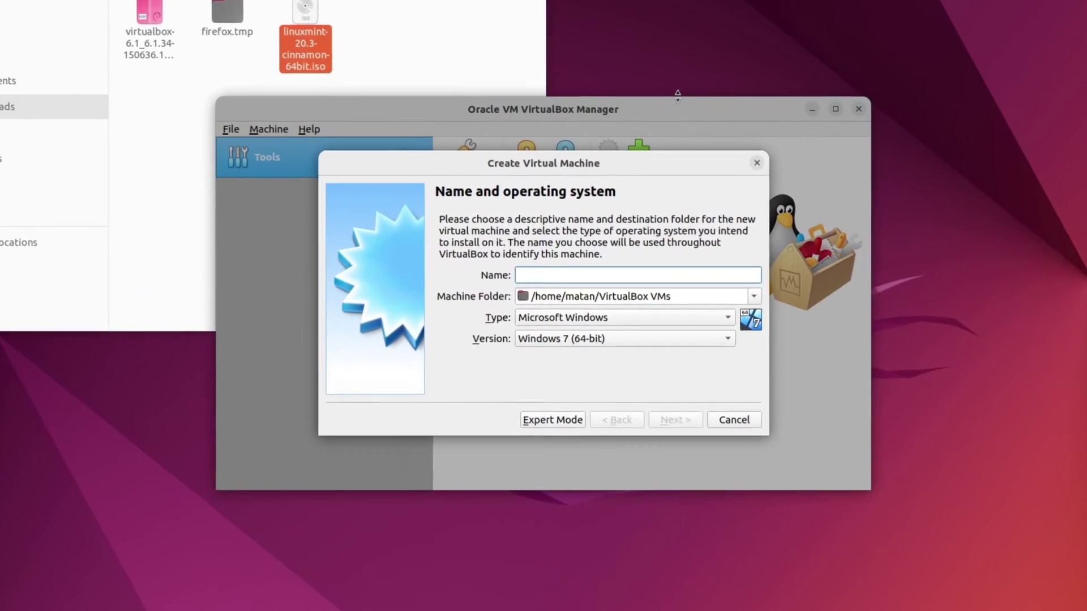
text(LinuxMint_VM)
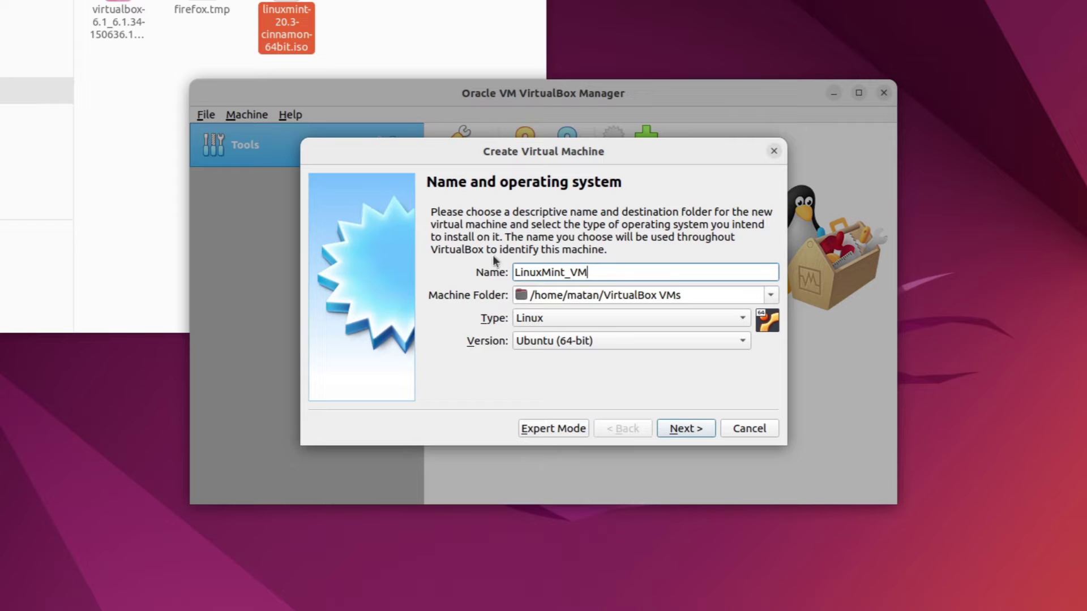
click(542, 342)
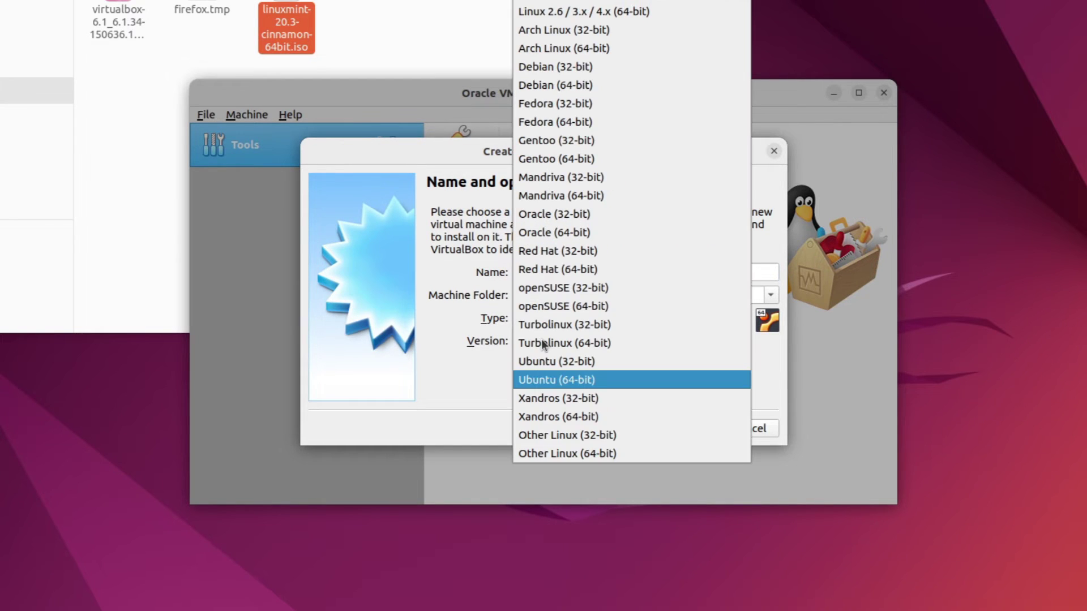
click(550, 381)
click(690, 429)
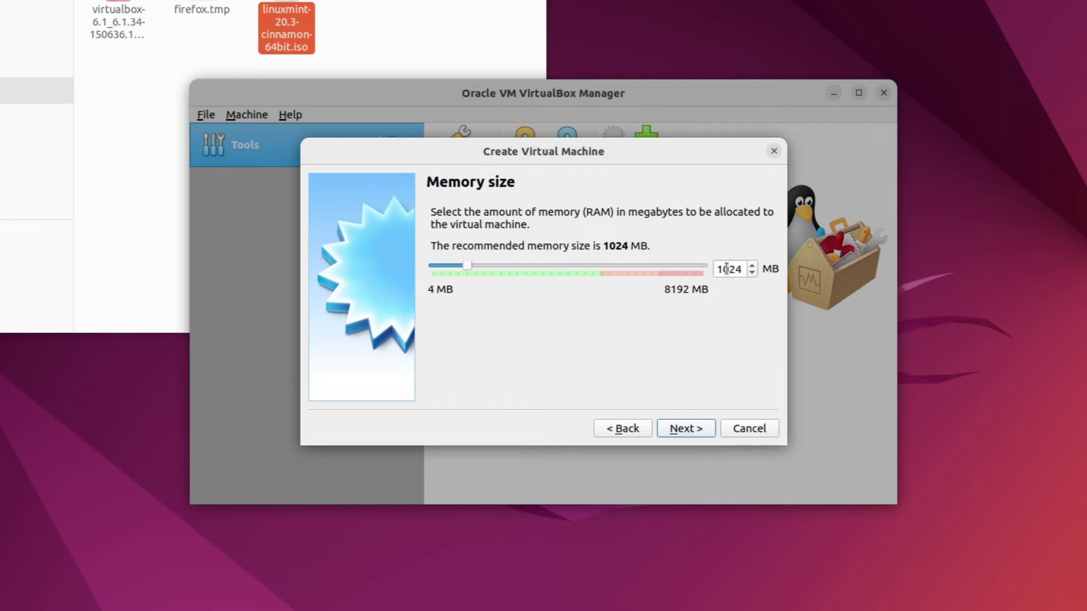
- Set the new virtual machine's memory size to 2024 MB
drag(725, 268, 688, 267)
text(2)
click(682, 433)
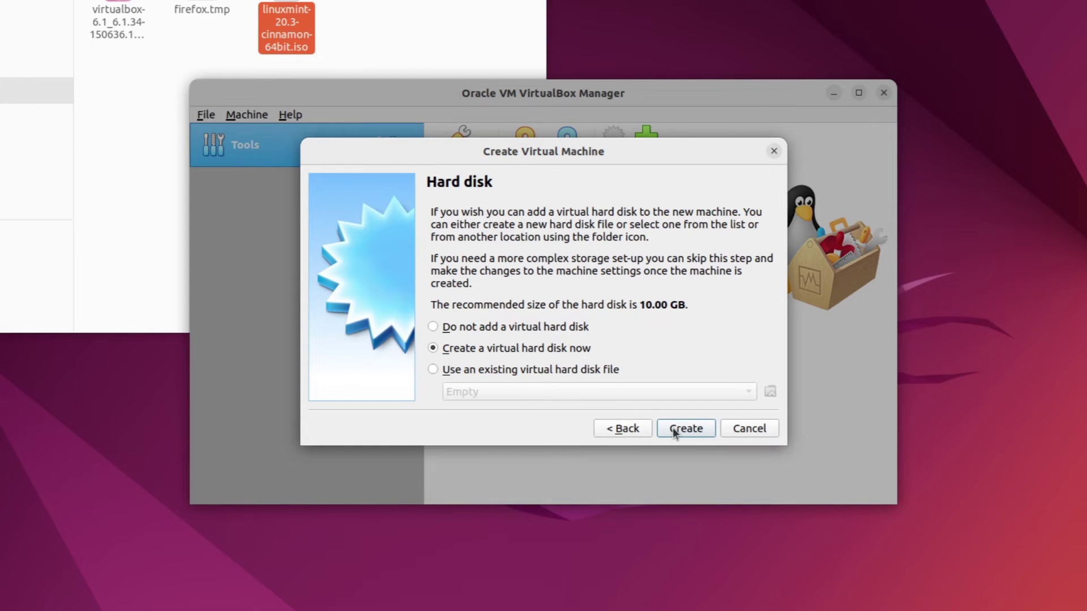
- Create a dynamically allocated VDI virtual hard disk of 15 GB for the machine
click(675, 434)
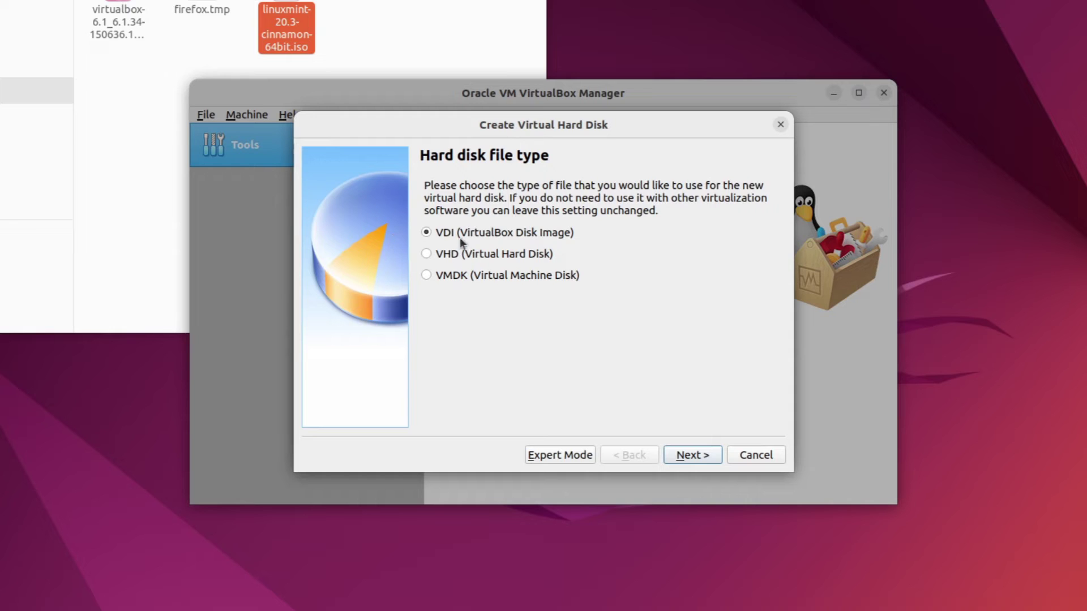
click(688, 456)
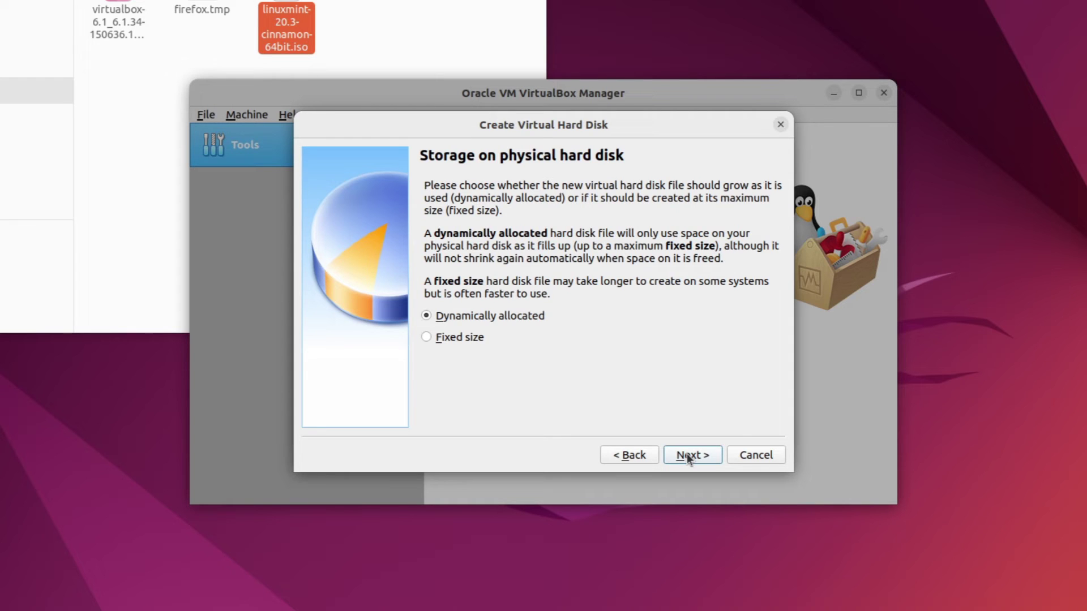
click(689, 457)
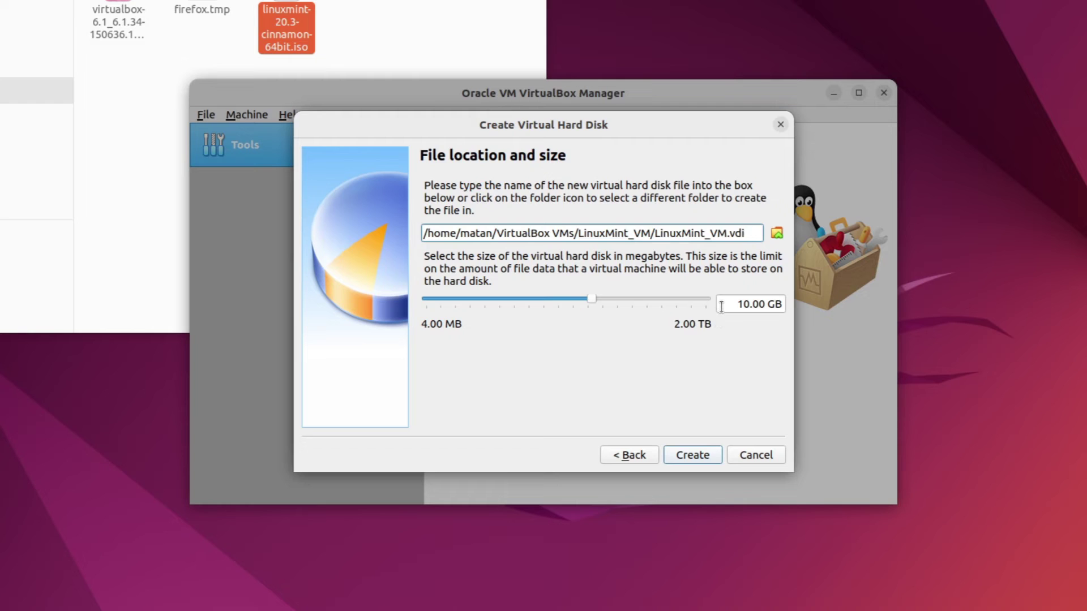
click(721, 306)
double_click(721, 306)
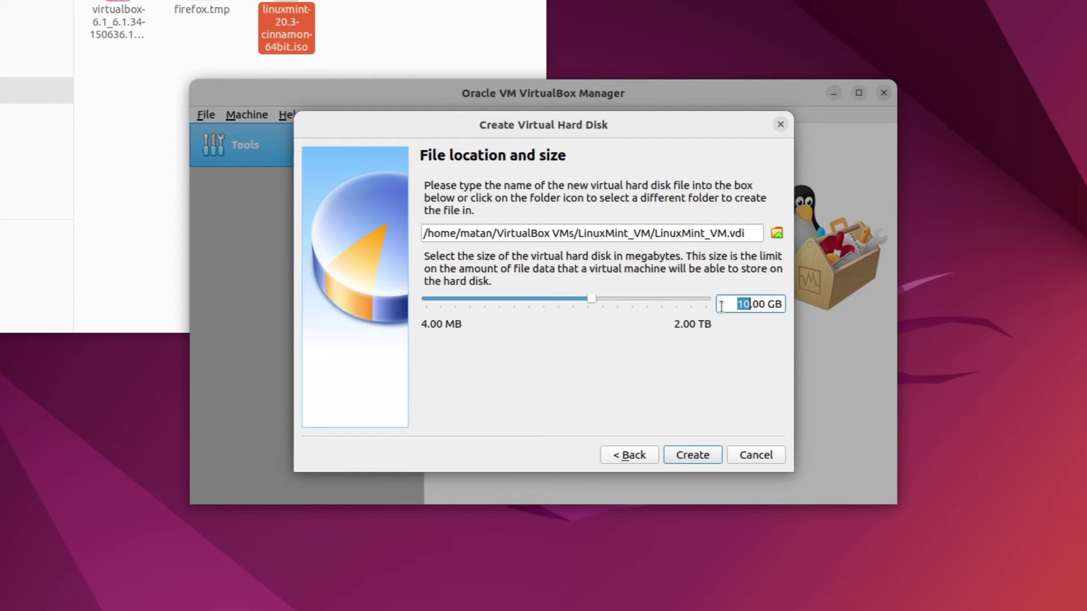
text(15)
click(693, 456)
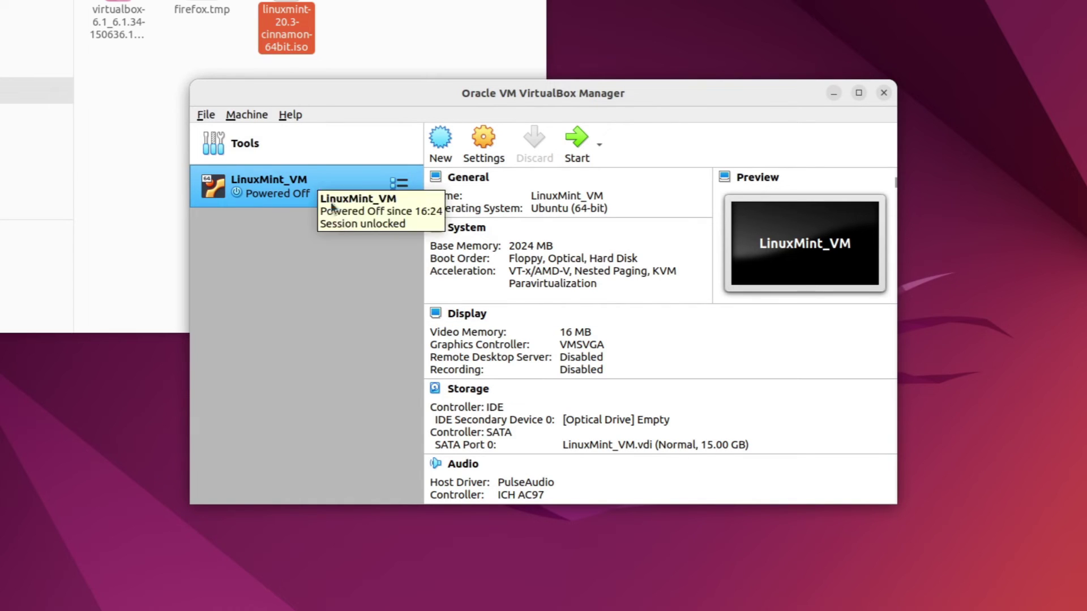
- Set the video memory of LinuxMint_VM to 256 MB
click(585, 334)
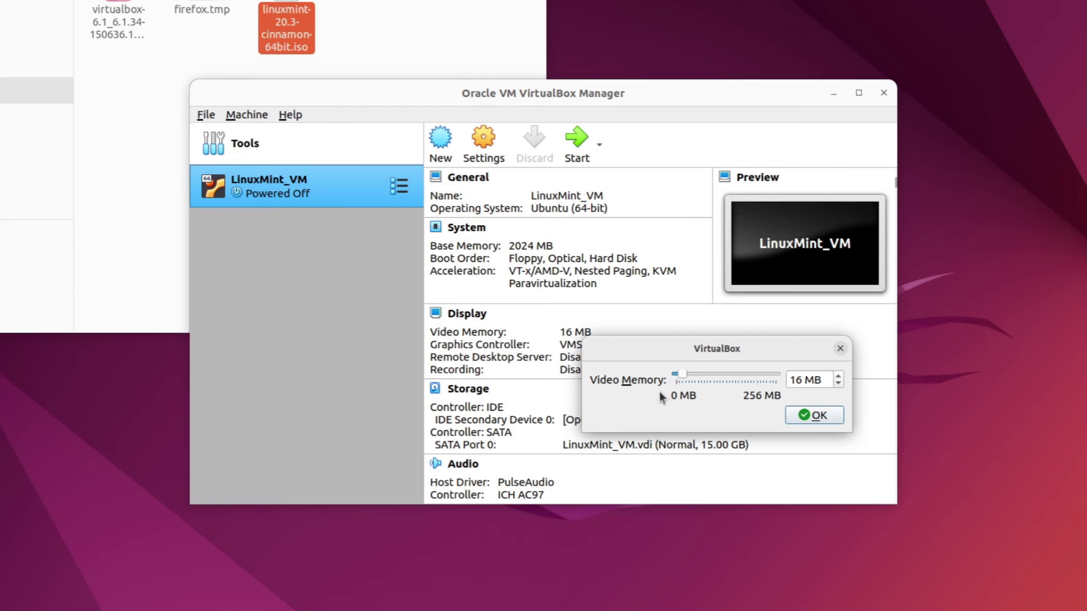
drag(678, 375, 763, 375)
key(End)
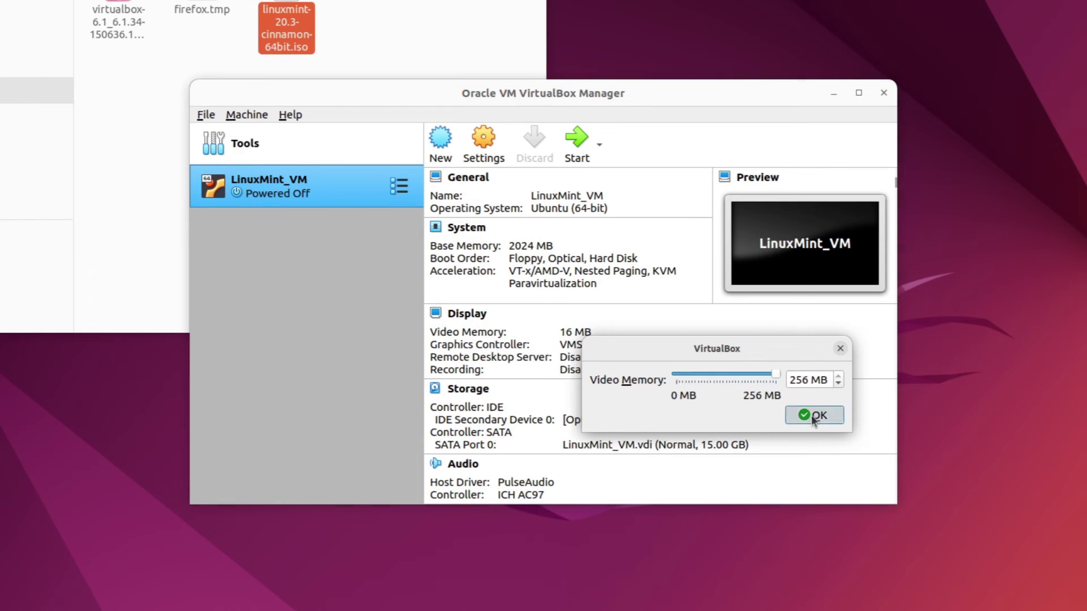
click(815, 416)
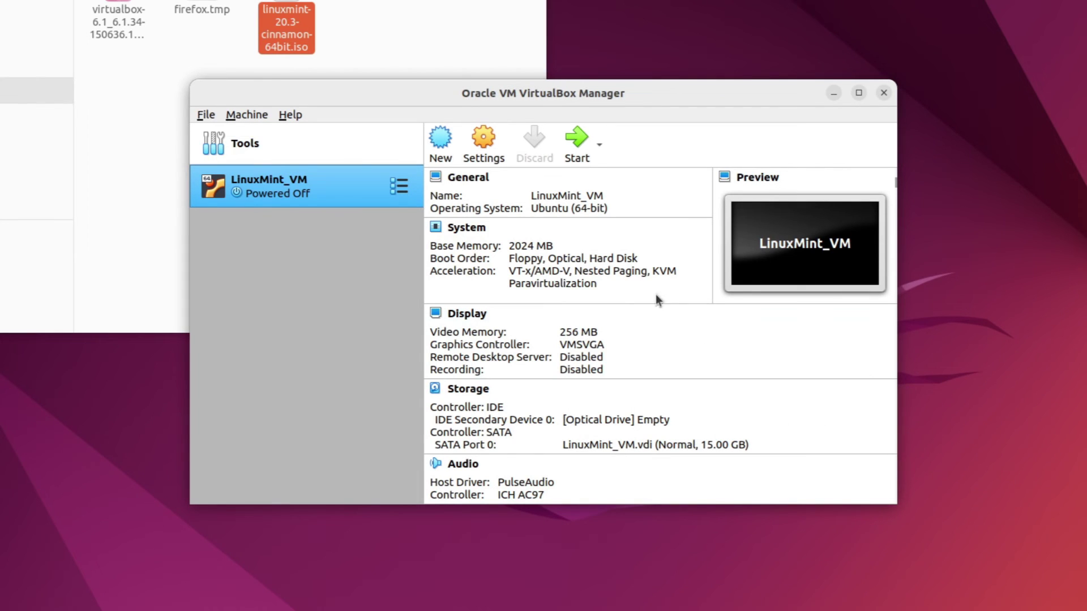
- Set the processor count of LinuxMint_VM to 2 in its system settings
click(452, 229)
click(516, 161)
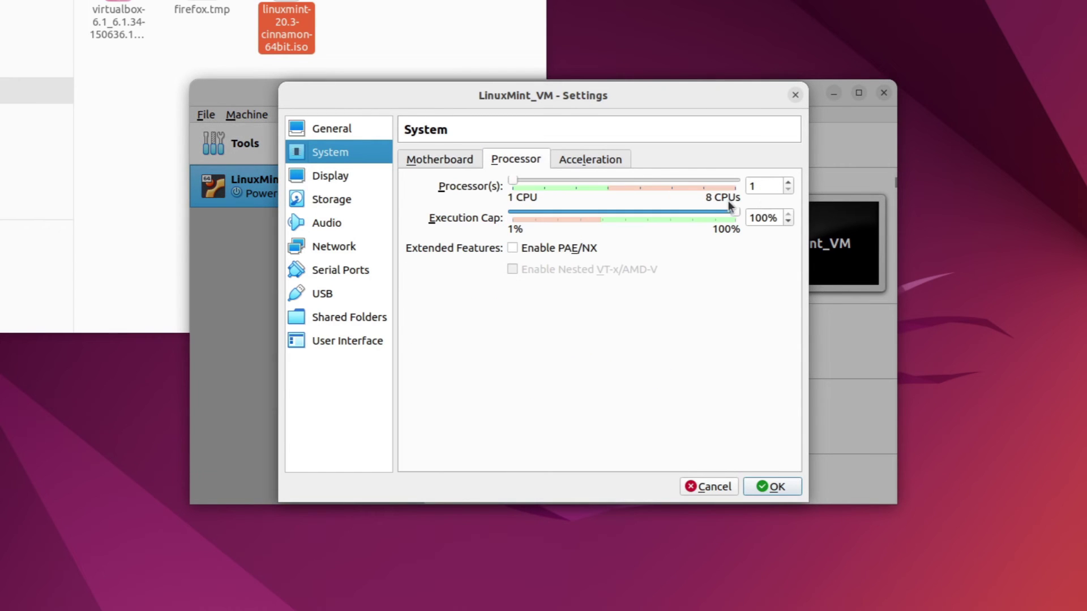
click(788, 183)
click(769, 487)
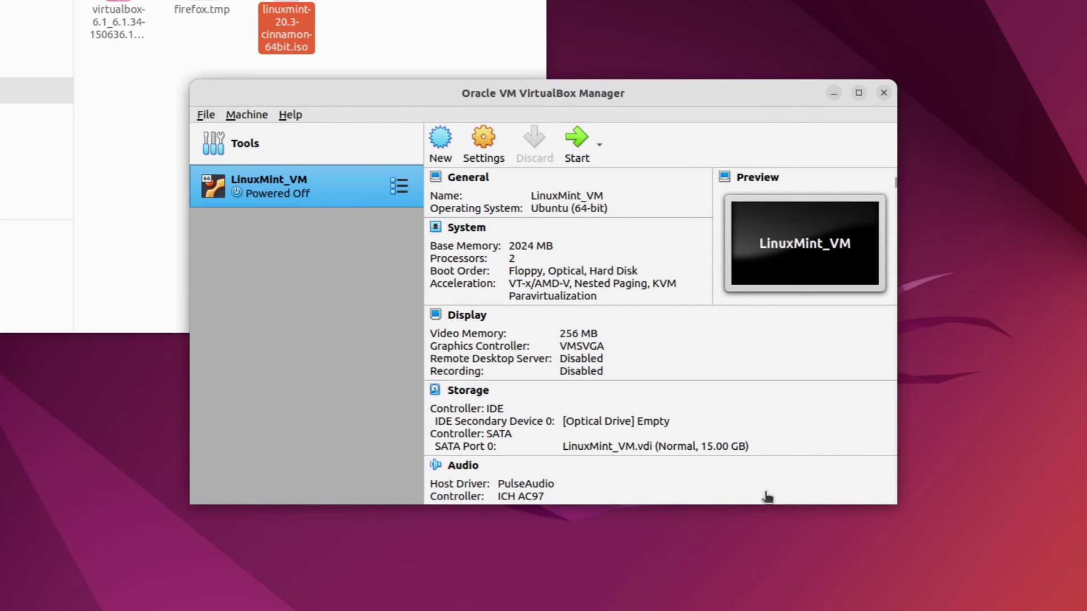
- Start LinuxMint_VM with linuxmint-20.3-cinnamon-64bit.iso from Downloads as the start-up disk
click(575, 142)
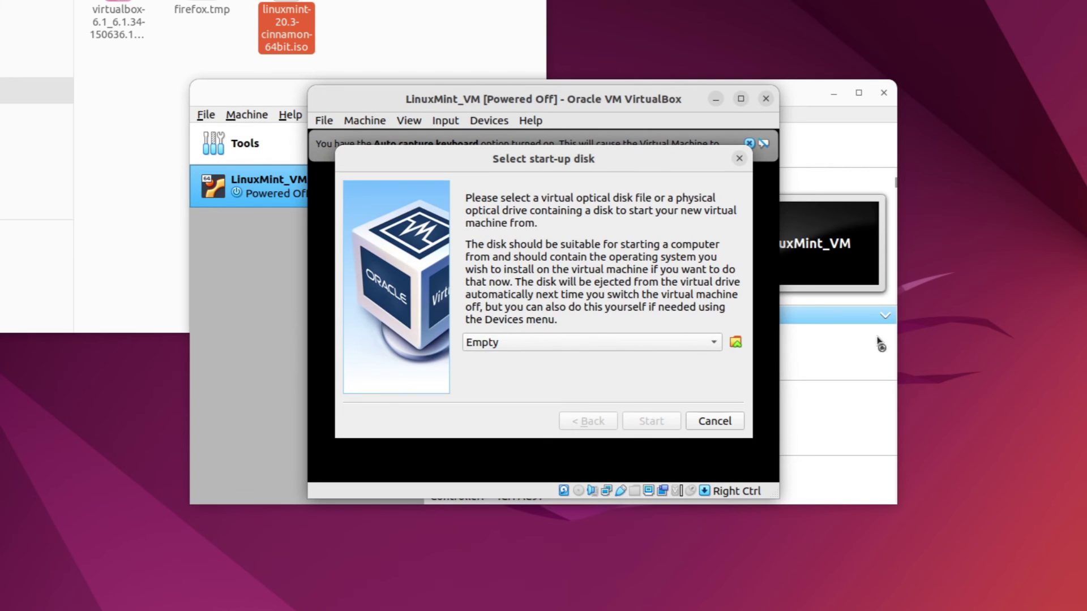
click(734, 343)
click(331, 213)
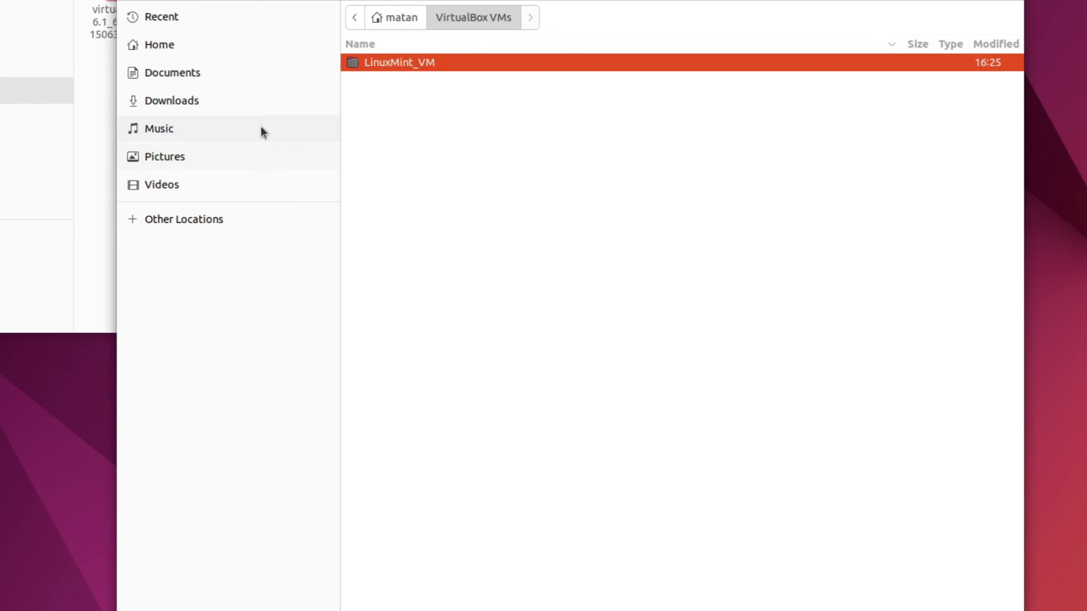
click(244, 109)
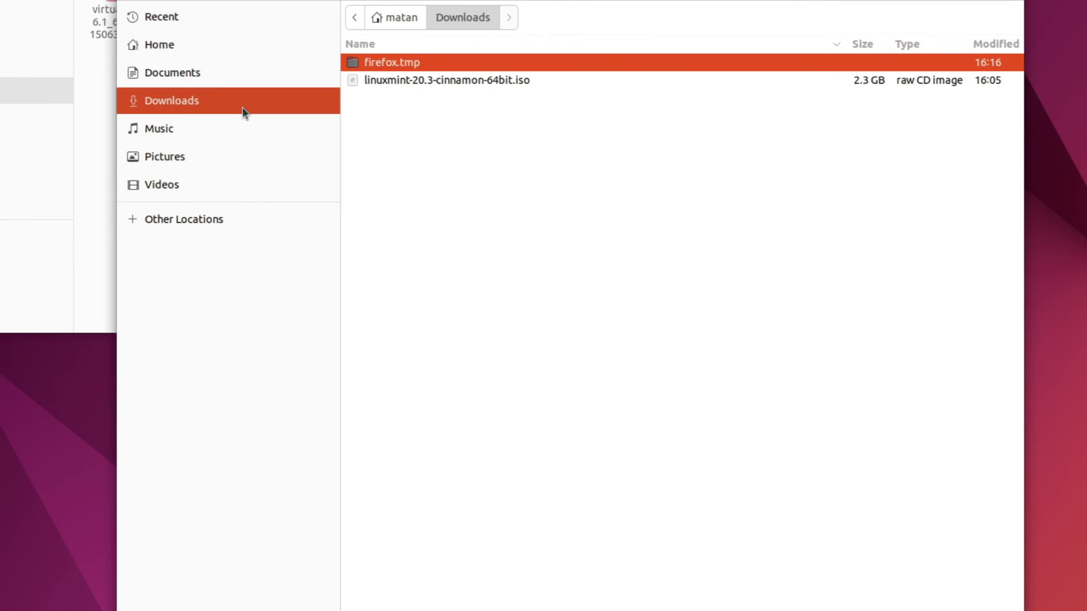
double_click(405, 80)
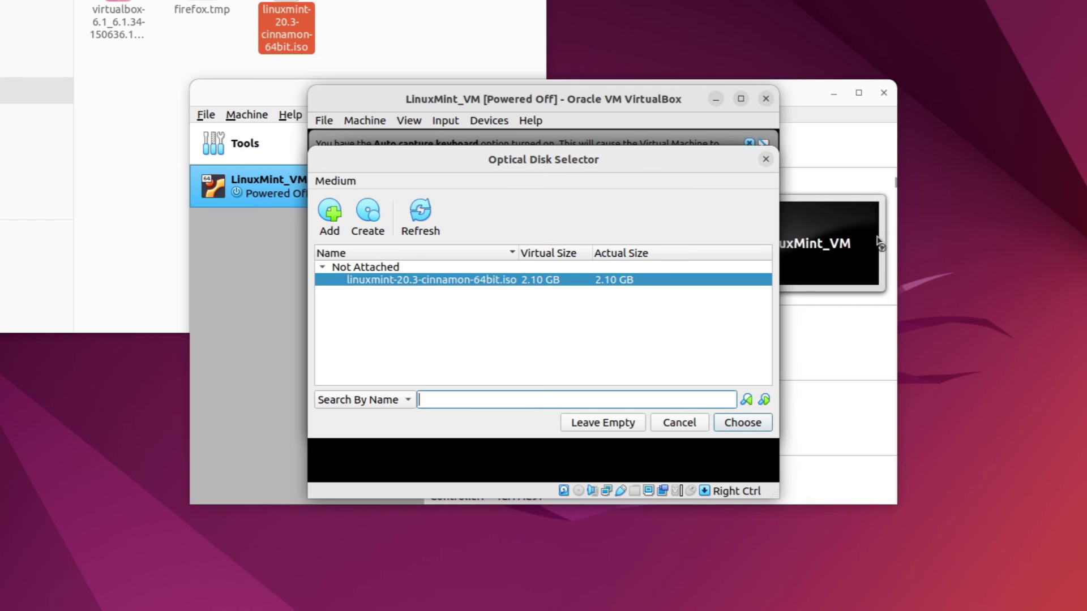
click(759, 423)
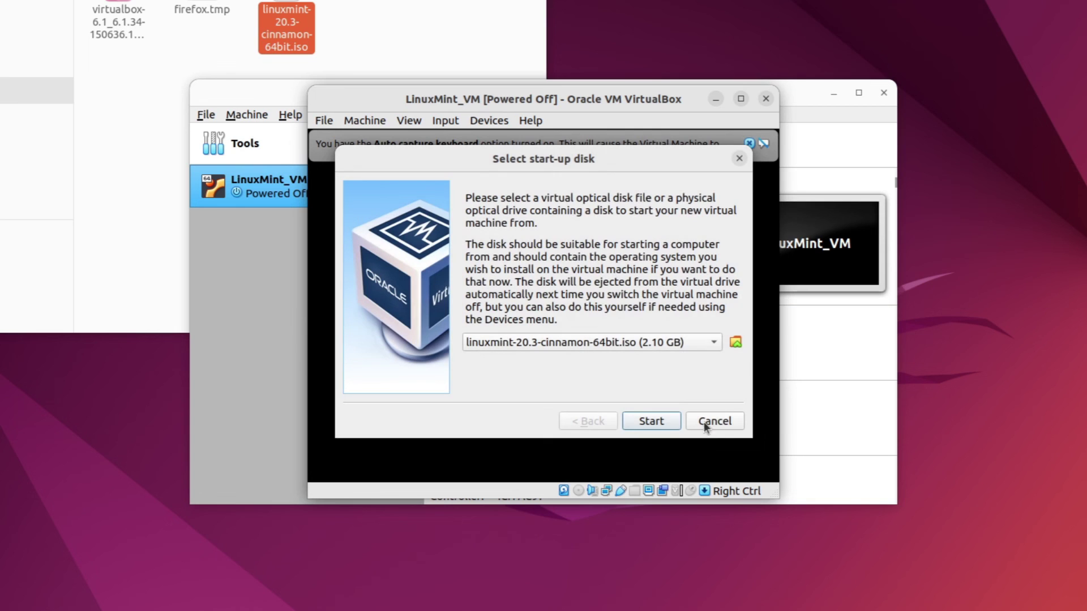
click(661, 421)
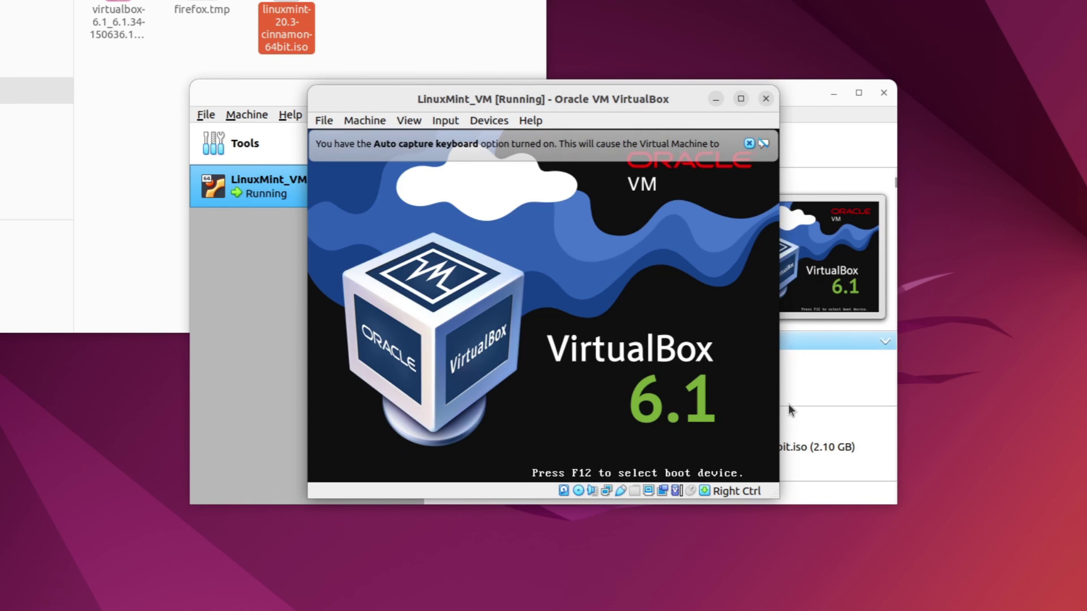
- Let the virtual machine capture the mouse and keyboard, and stop the capture message from showing again
click(701, 218)
click(395, 389)
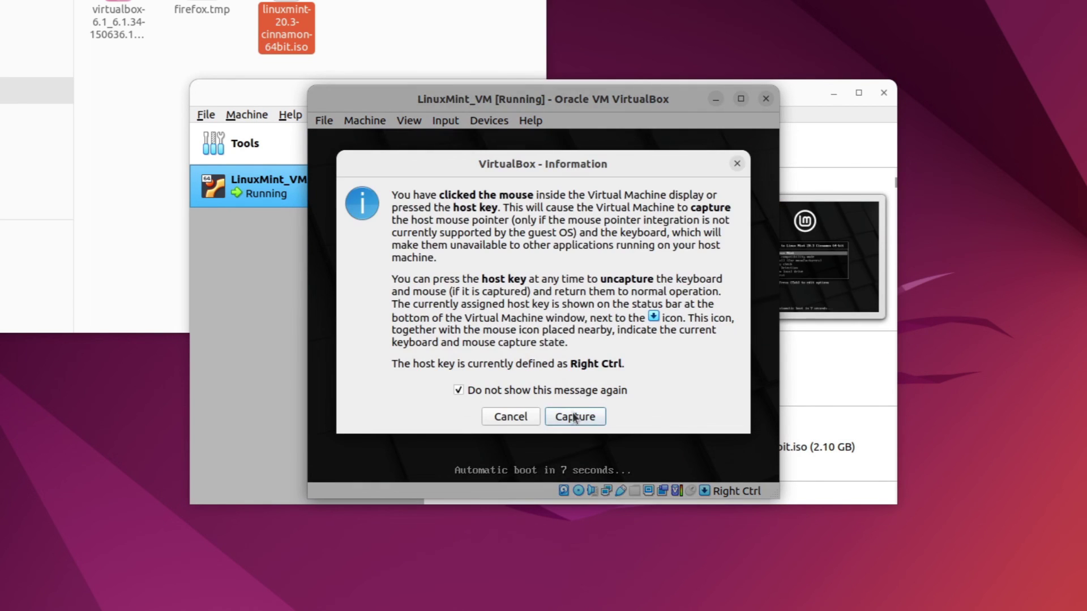
click(579, 420)
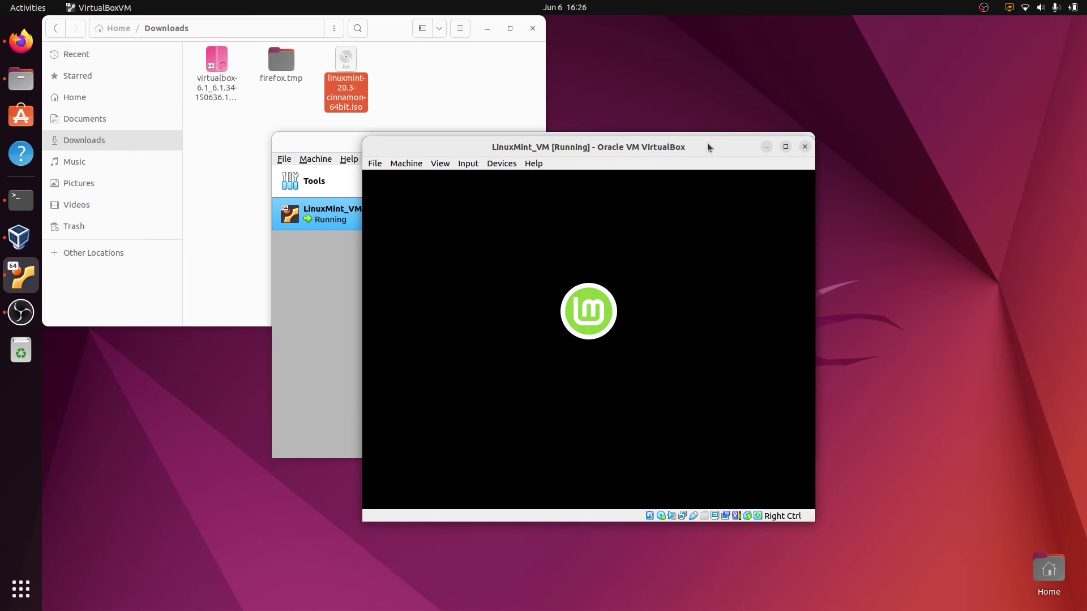
- Move the running LinuxMint_VM window near the middle of the desktop and minimize the VirtualBox Manager and Files windows
drag(707, 145, 633, 114)
click(766, 143)
click(487, 28)
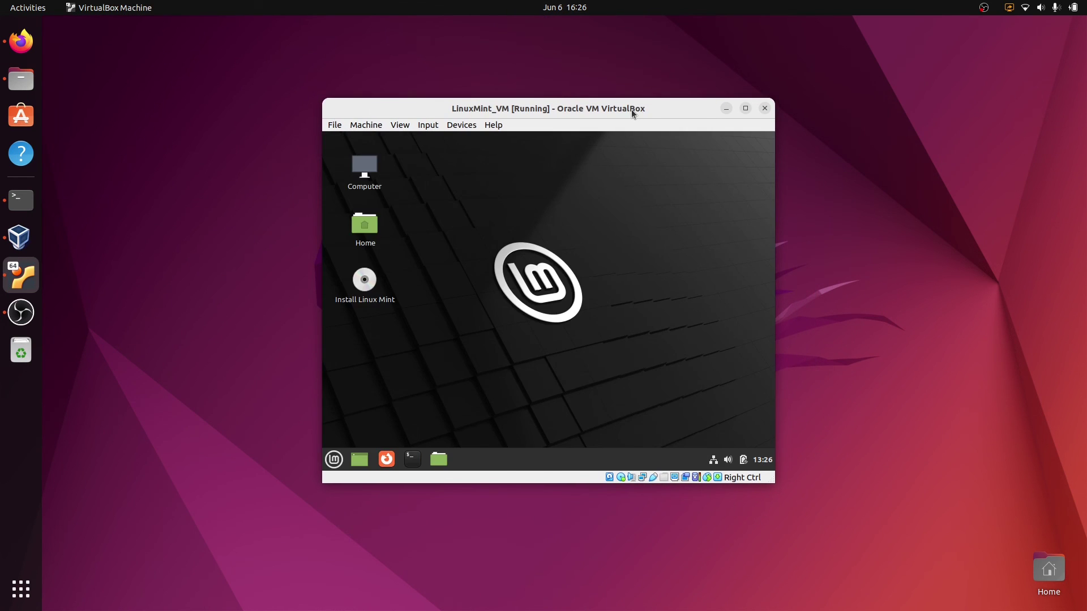